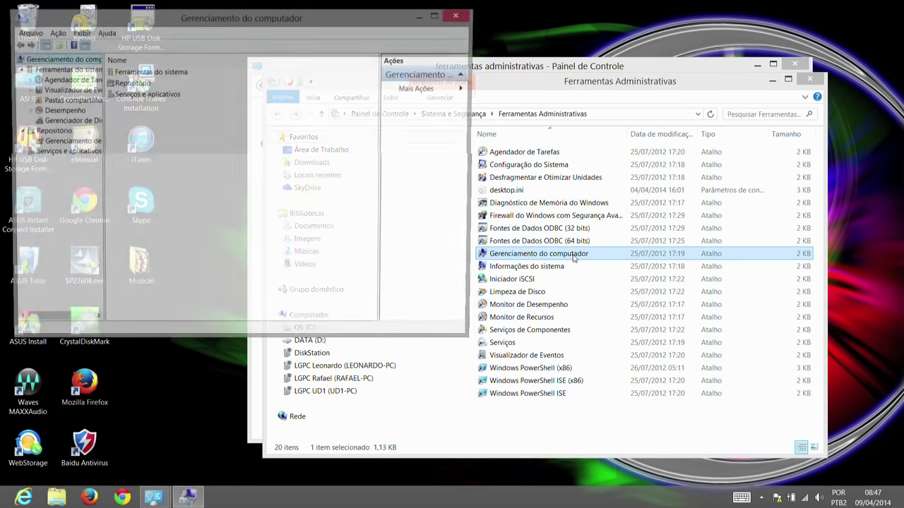
Open Disk Management in the Computer Management console and enlarge the window to show all volumes.
left_click_drag(376, 17, 554, 64)
left_click(272, 189)
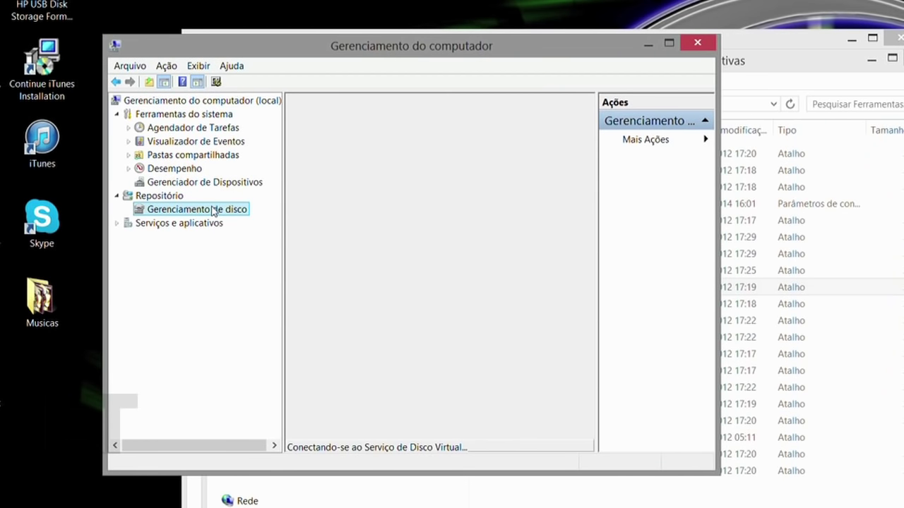
left_click_drag(719, 474, 903, 507)
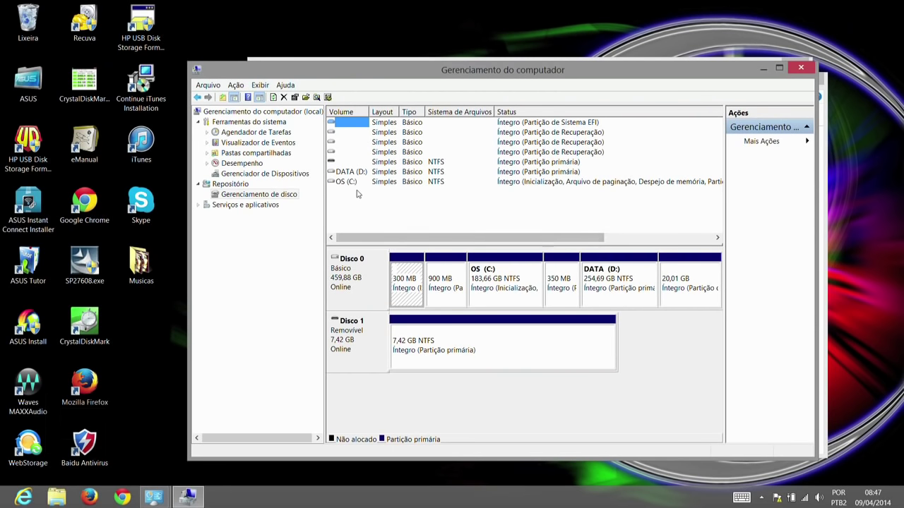
Assign drive letter F to the unlabelled 7.42 GB NTFS volume on removable Disk 1.
left_click(331, 163)
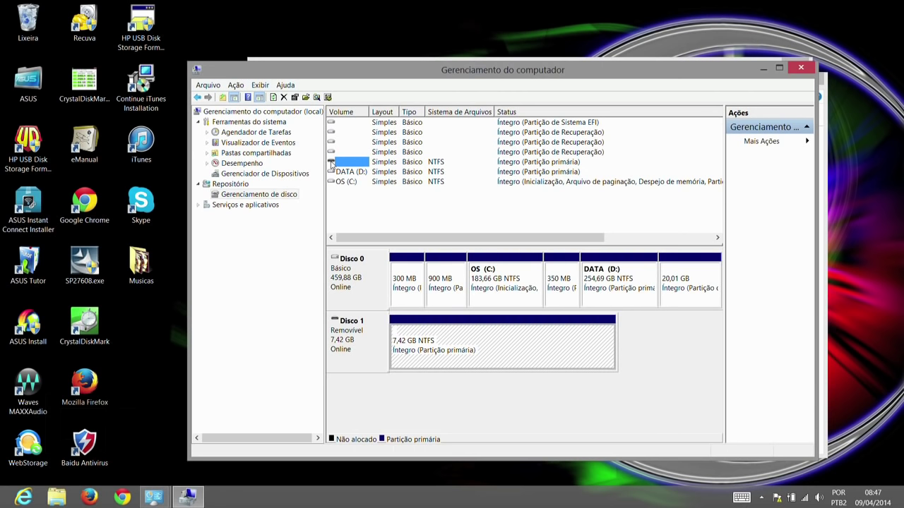
right_click(361, 165)
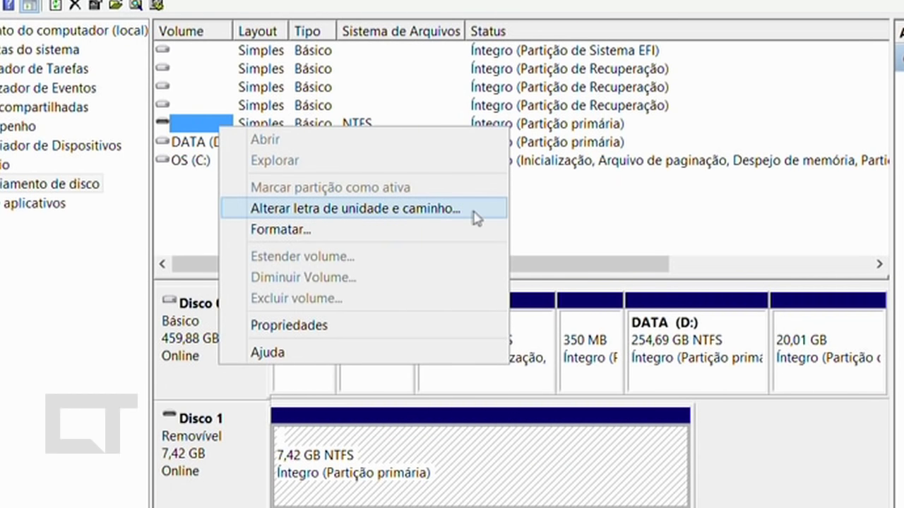
left_click(480, 220)
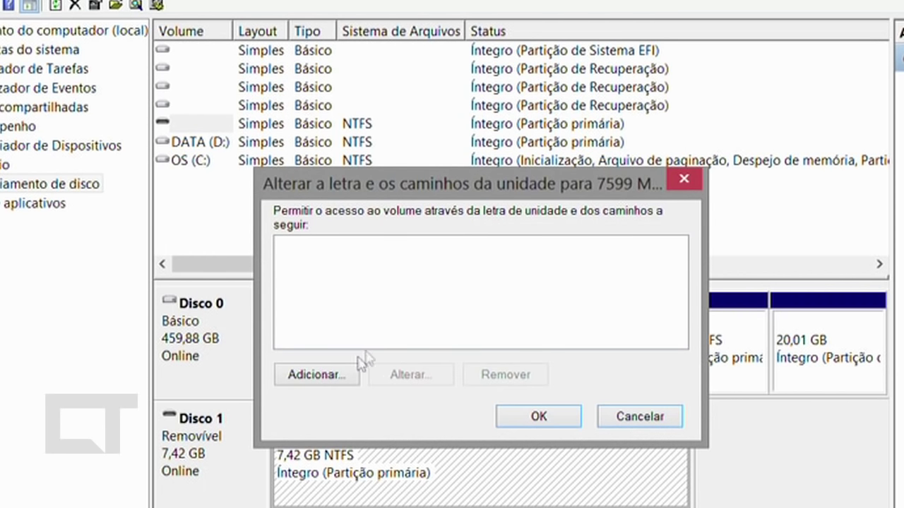
left_click(316, 374)
left_click(669, 281)
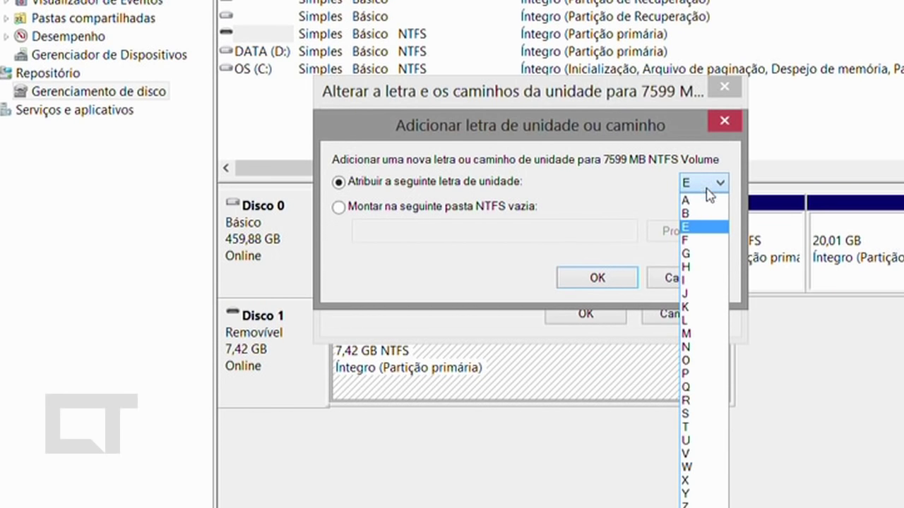
left_click(695, 241)
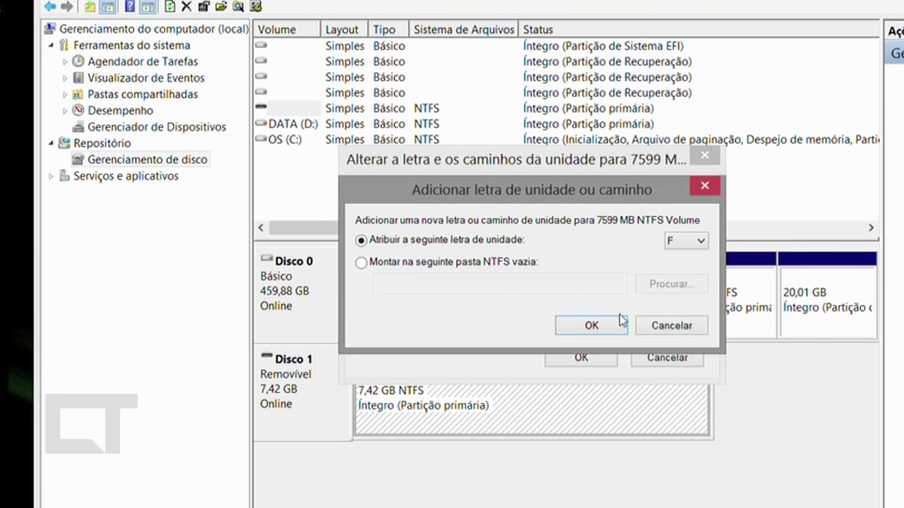
left_click(592, 326)
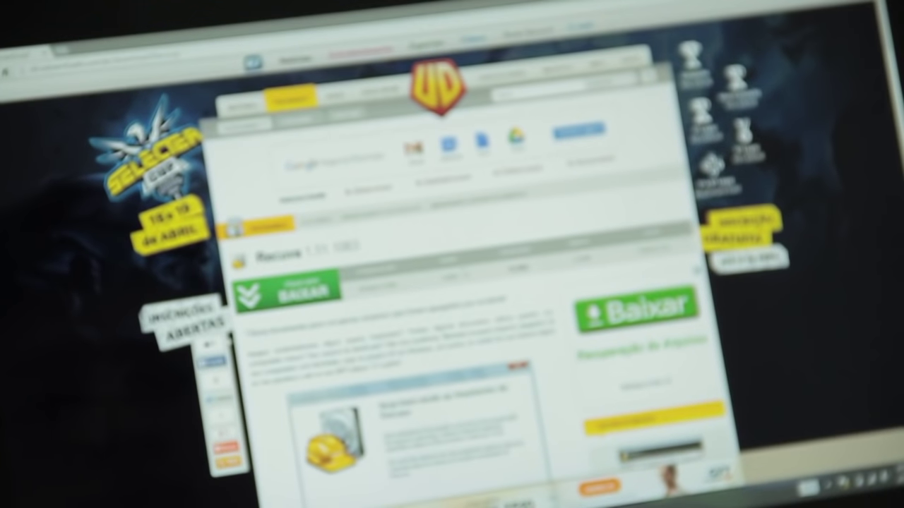
Run the Recuva wizard to scan removable media (media card or iPod) for deleted files of all types, without deep scan.
scroll(465, 274, "down", 5)
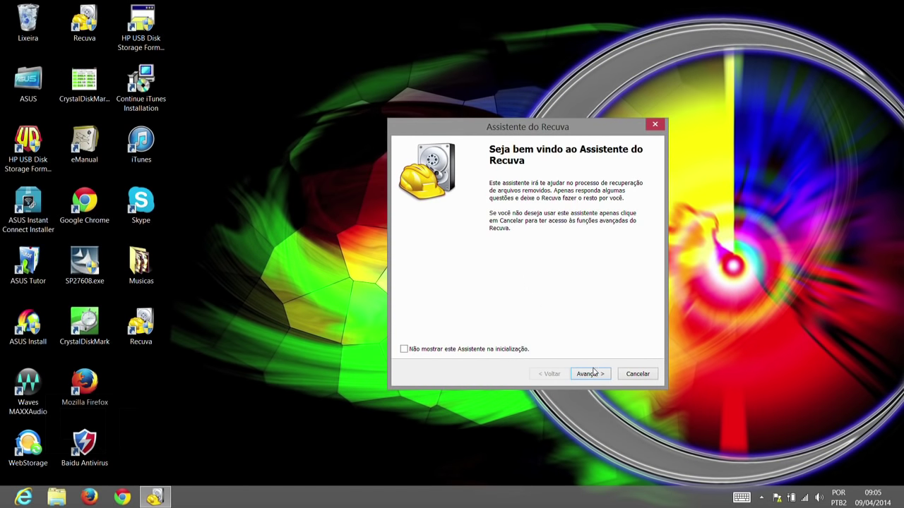
left_click(592, 374)
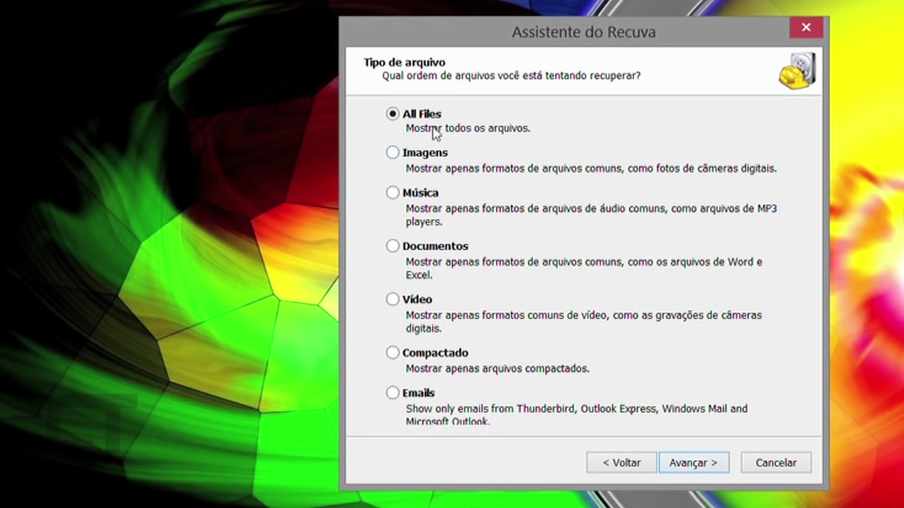
left_click(676, 463)
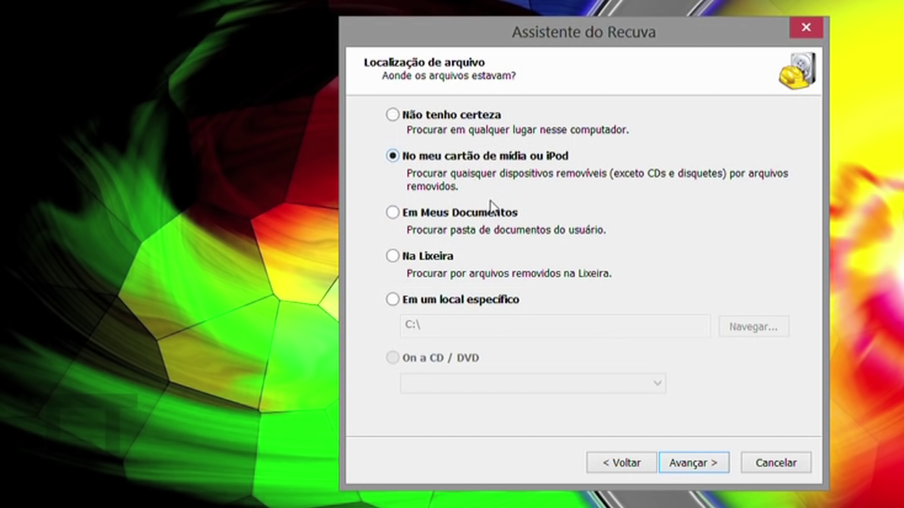
left_click(392, 115)
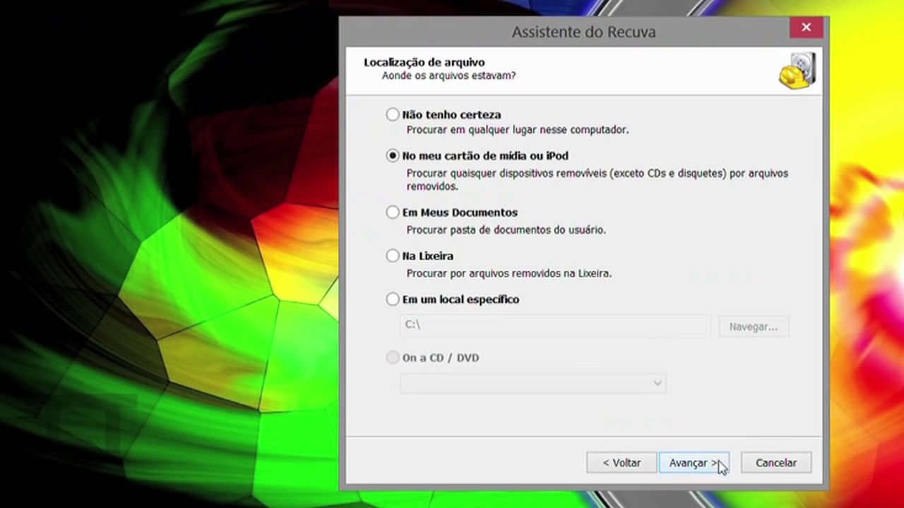
left_click(720, 466)
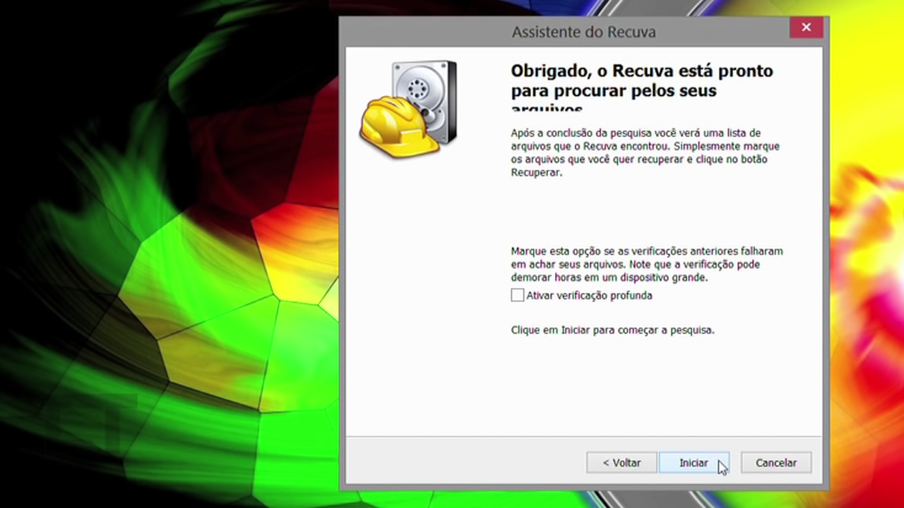
left_click(722, 466)
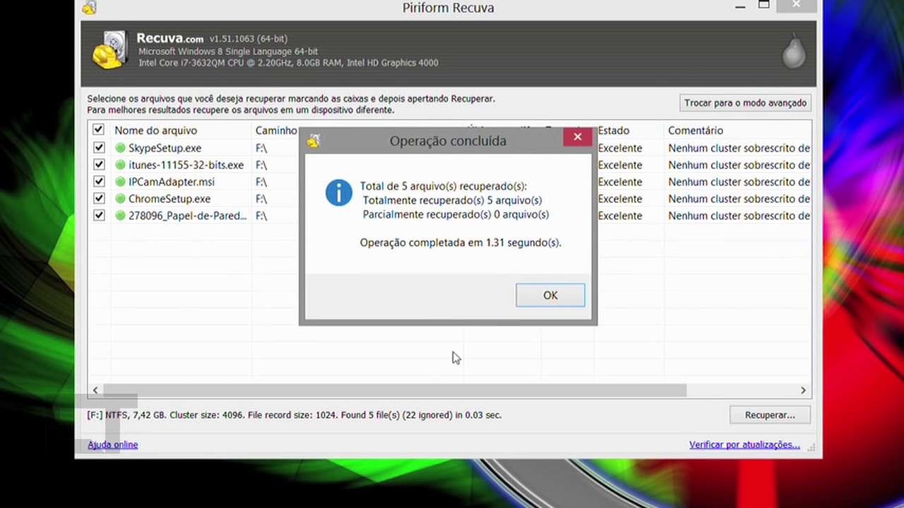
Recover the checked files found on F: into the Documentos library.
left_click(534, 294)
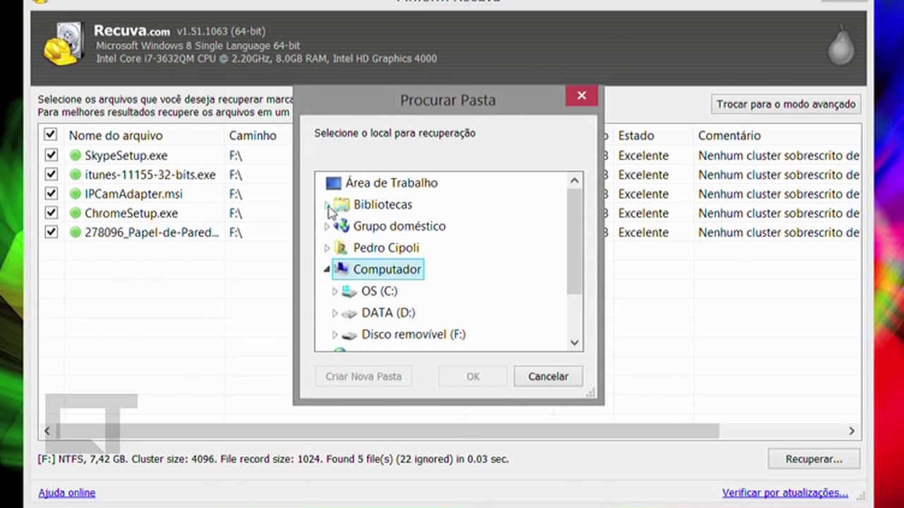
left_click(327, 206)
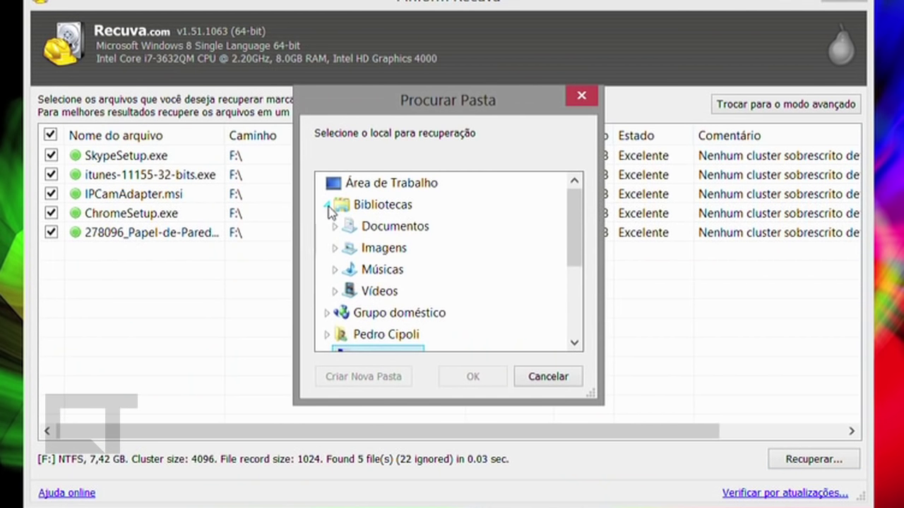
double_click(373, 227)
double_click(381, 251)
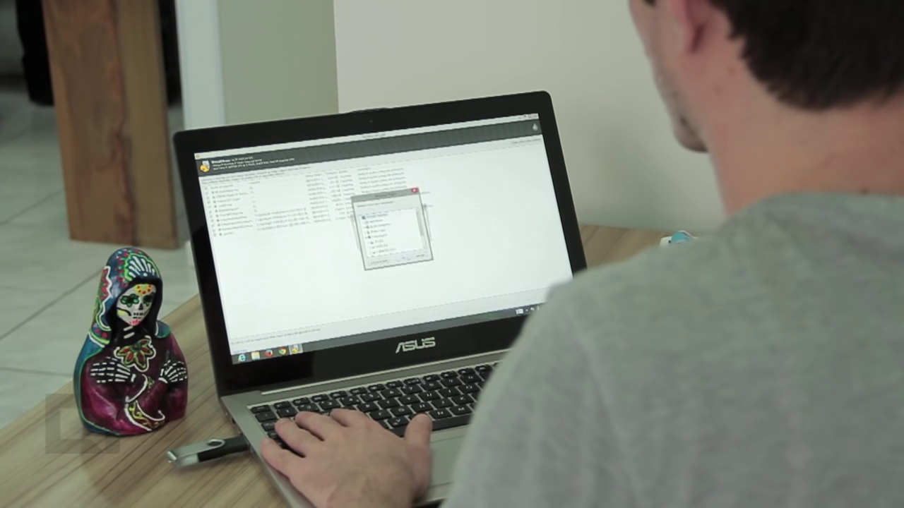
key("Return")
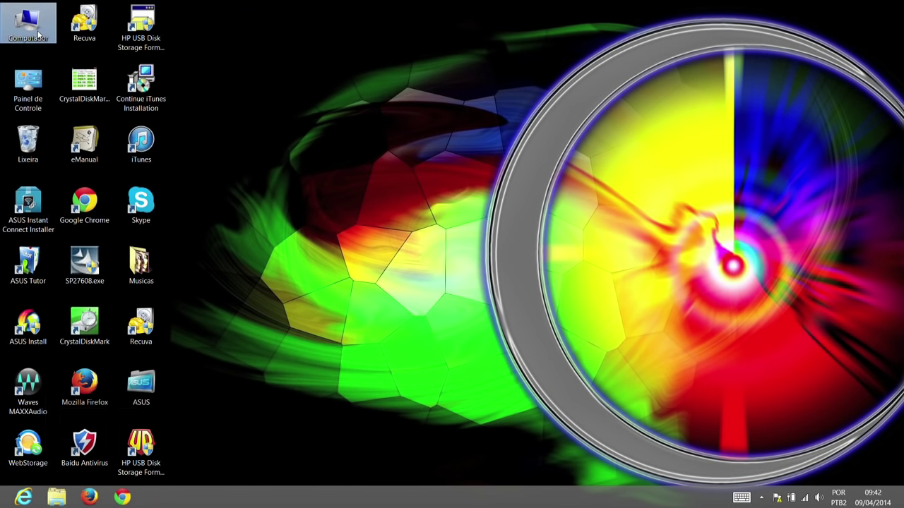
Open the properties of the removable drive CANALTECH (F:) from Computador.
double_click(28, 24)
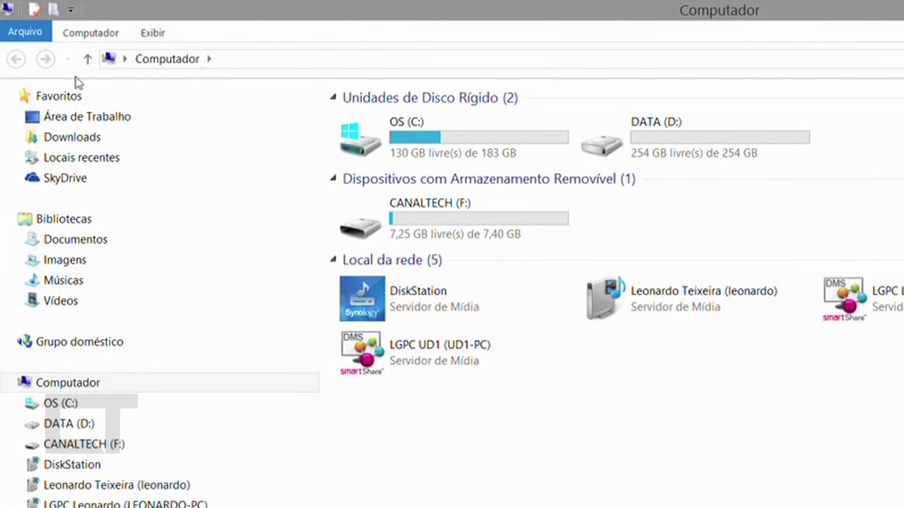
left_click(393, 213)
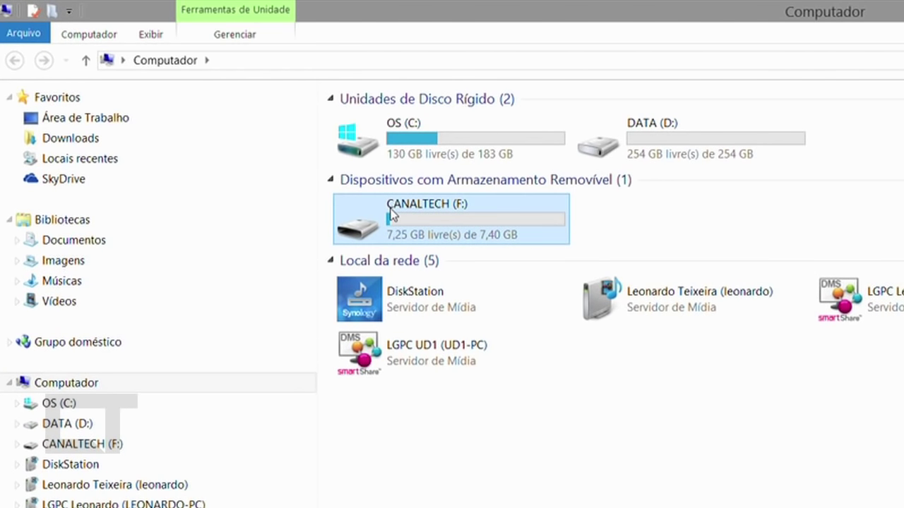
right_click(446, 219)
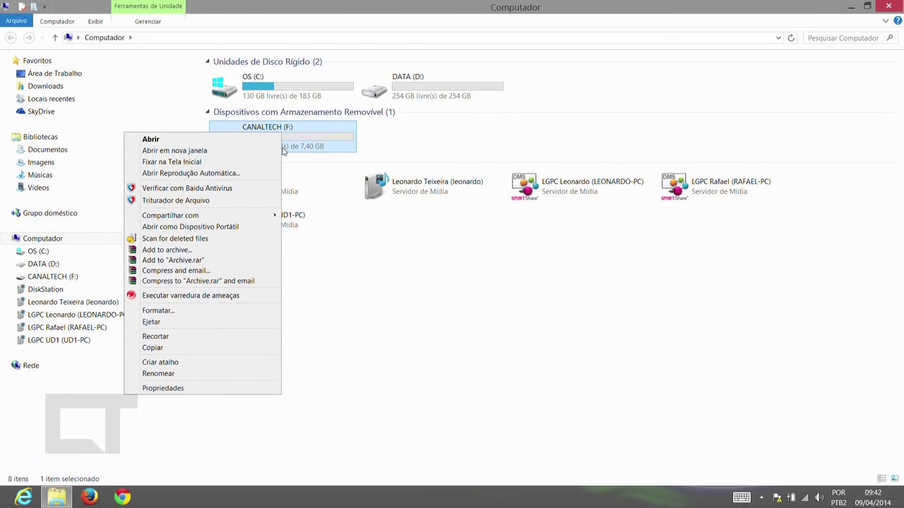
left_click(220, 388)
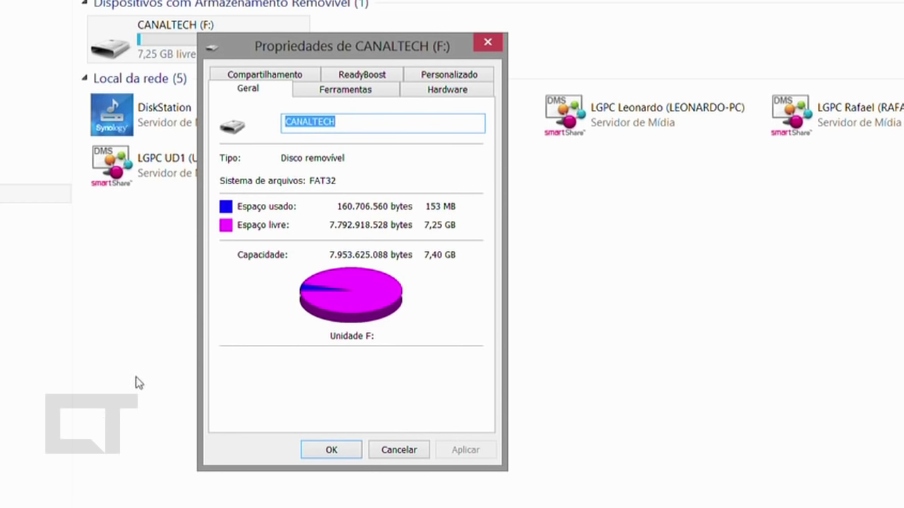
Run error checking with scan and repair on the CANALTECH (F:) drive, and eject the drive.
left_click(379, 93)
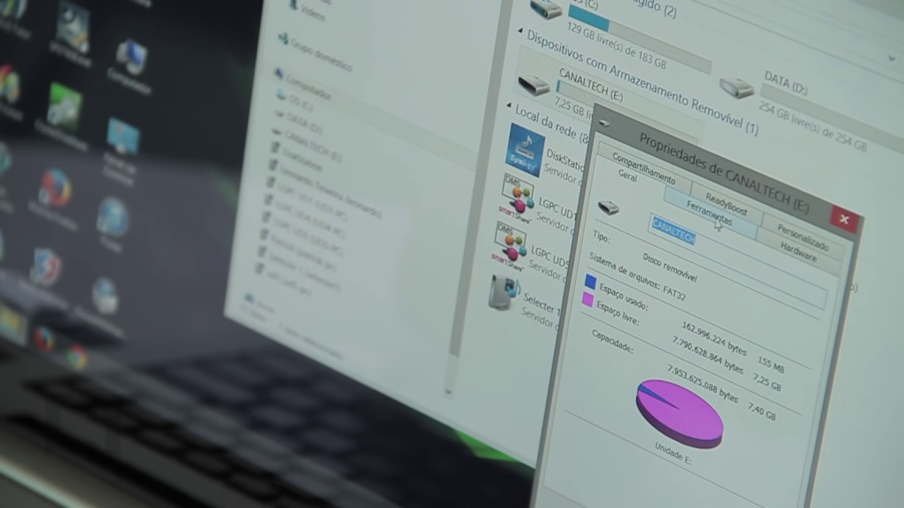
left_click(716, 221)
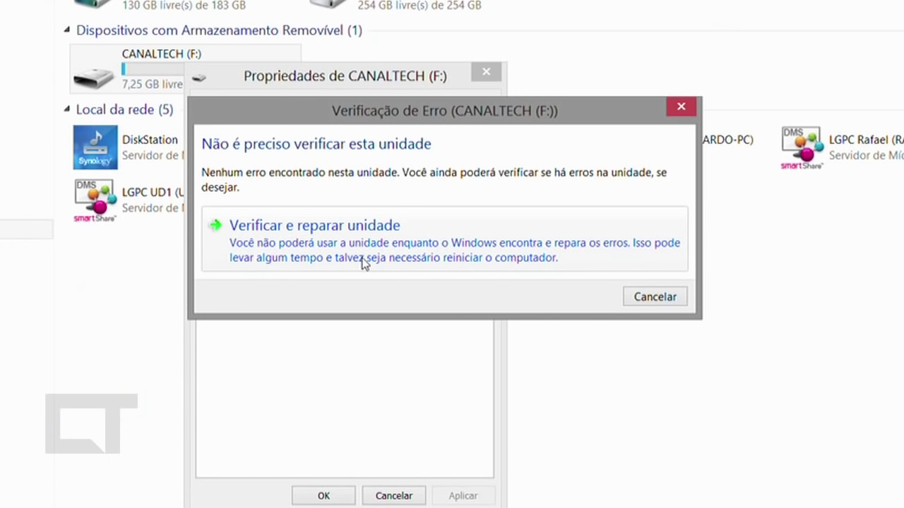
left_click(364, 262)
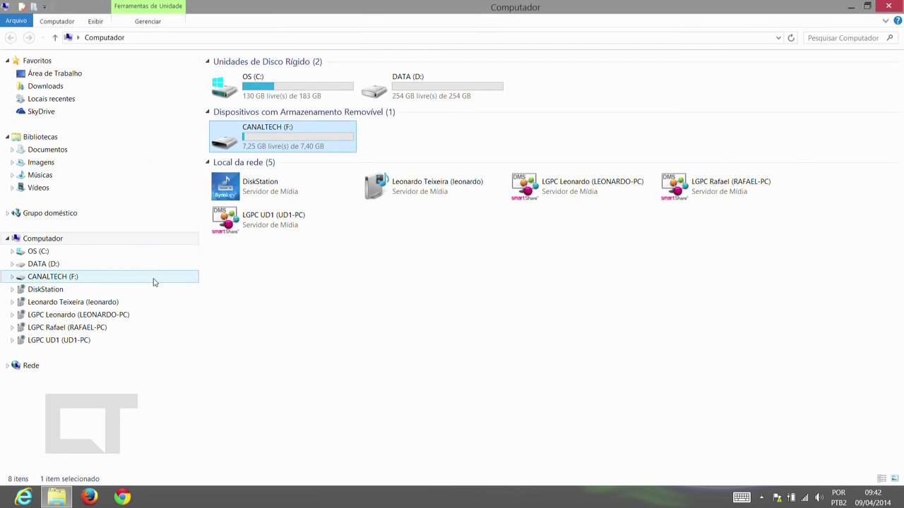
right_click(152, 278)
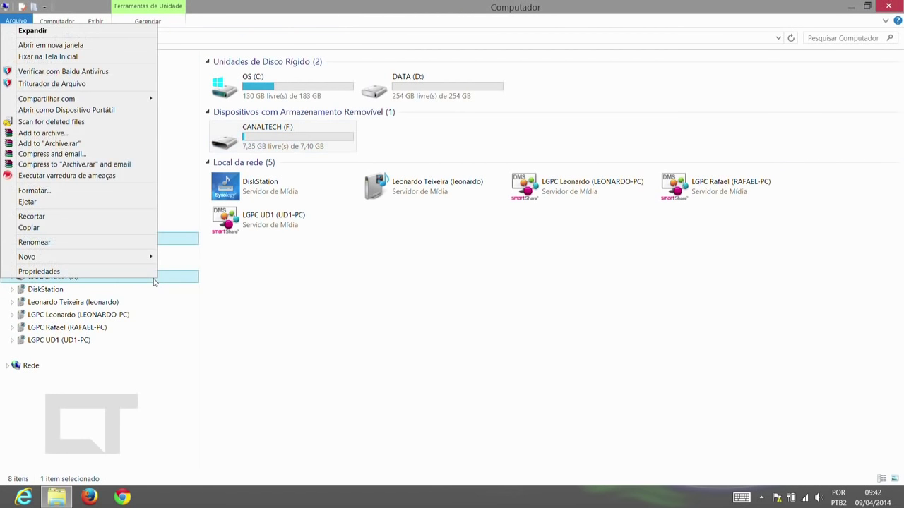
left_click(106, 202)
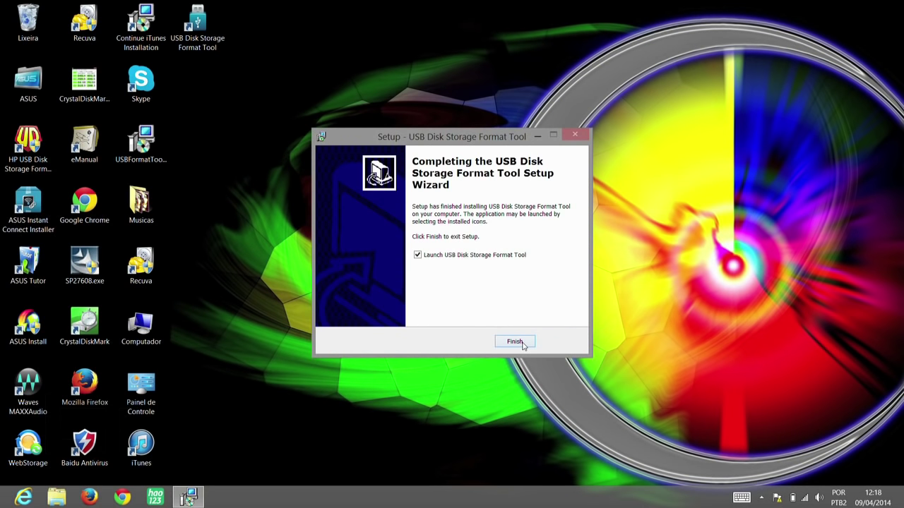
Finish the USB Disk Storage Format Tool setup, launch it, and check drive E: with Correct errors, Scan drive and Check if dirty enabled.
left_click(515, 341)
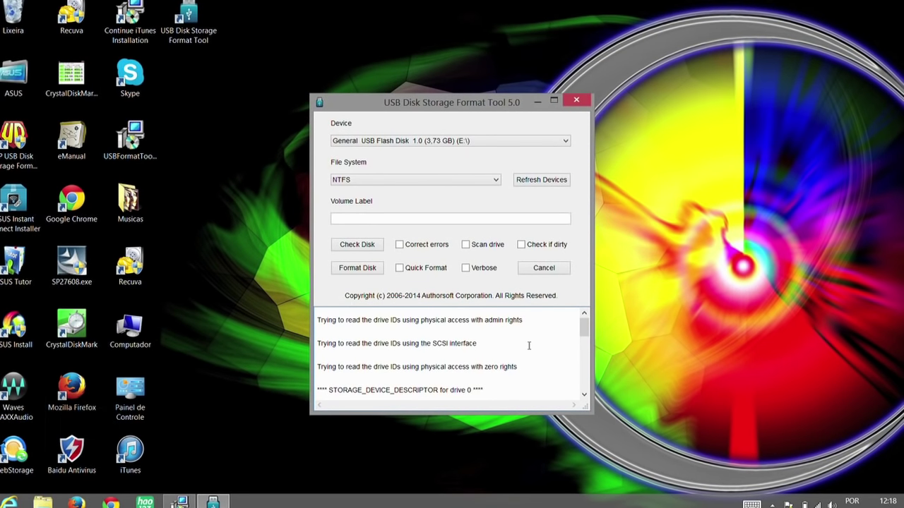
left_click(477, 144)
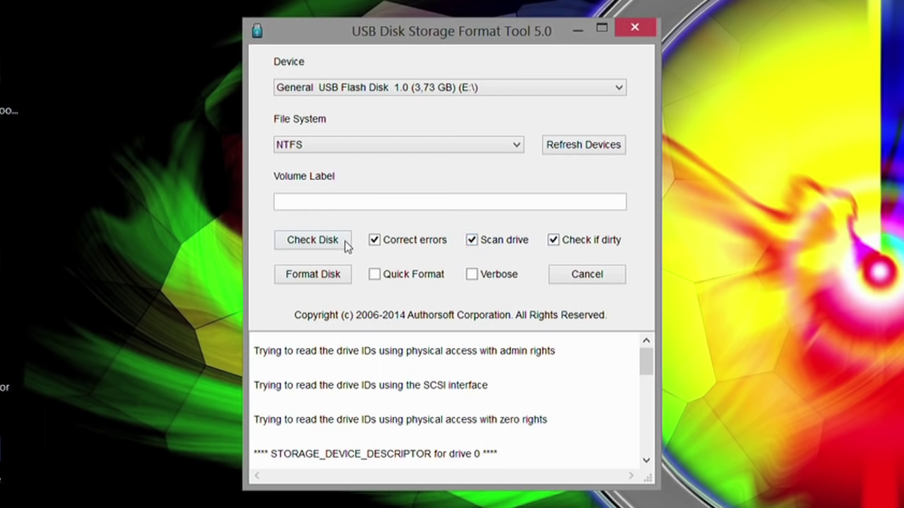
left_click(312, 240)
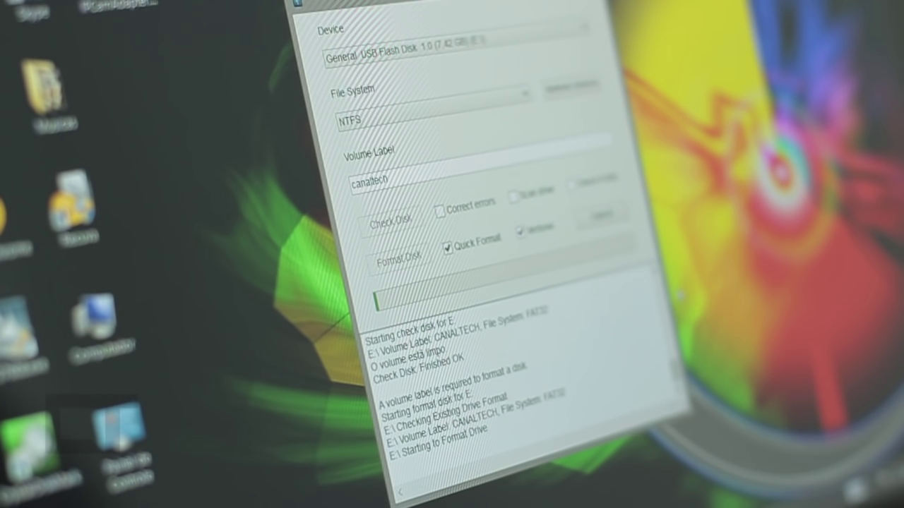